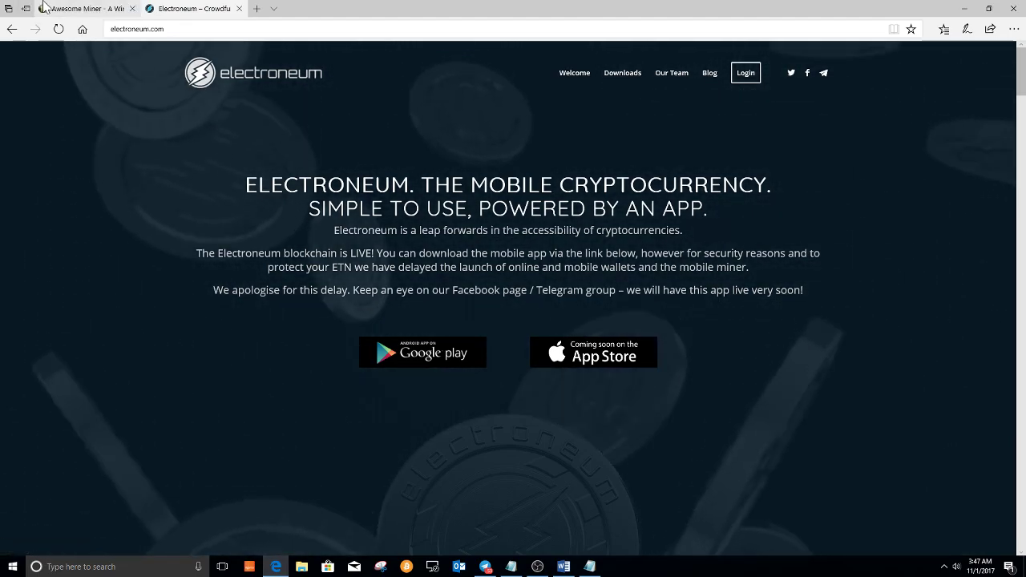
Switch Edge from the Electroneum site to the awesomeminer.com homepage.
left_click(89, 9)
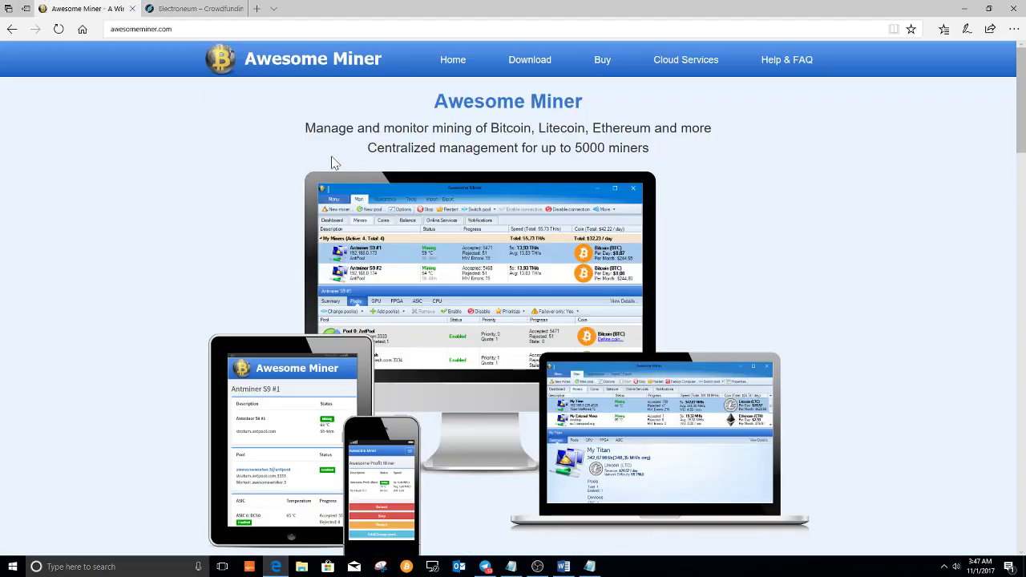
Start downloading the AwesomeMiner.msi installer (7.1 MB) from the site's Download page.
left_click(534, 62)
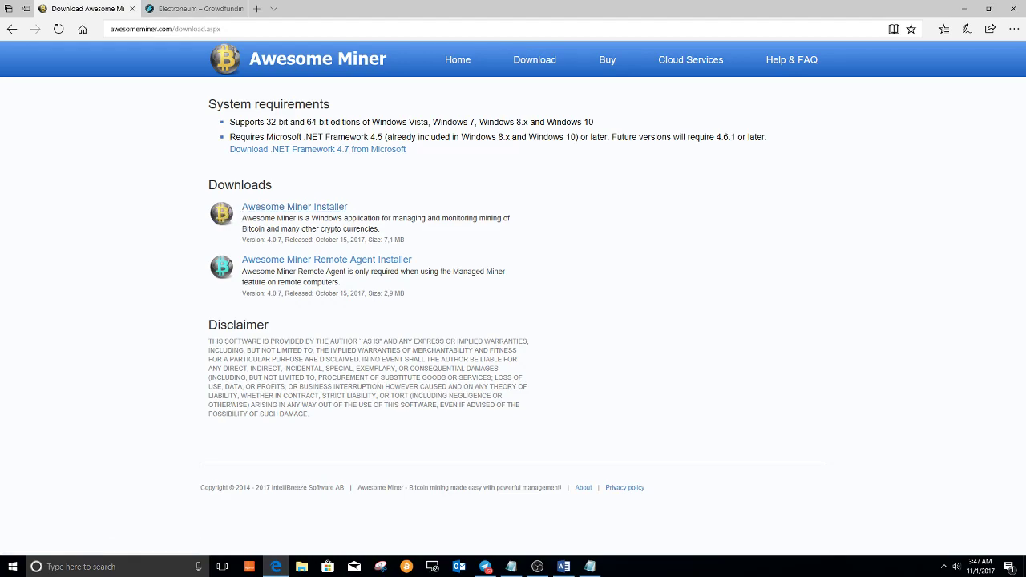
left_click(308, 210)
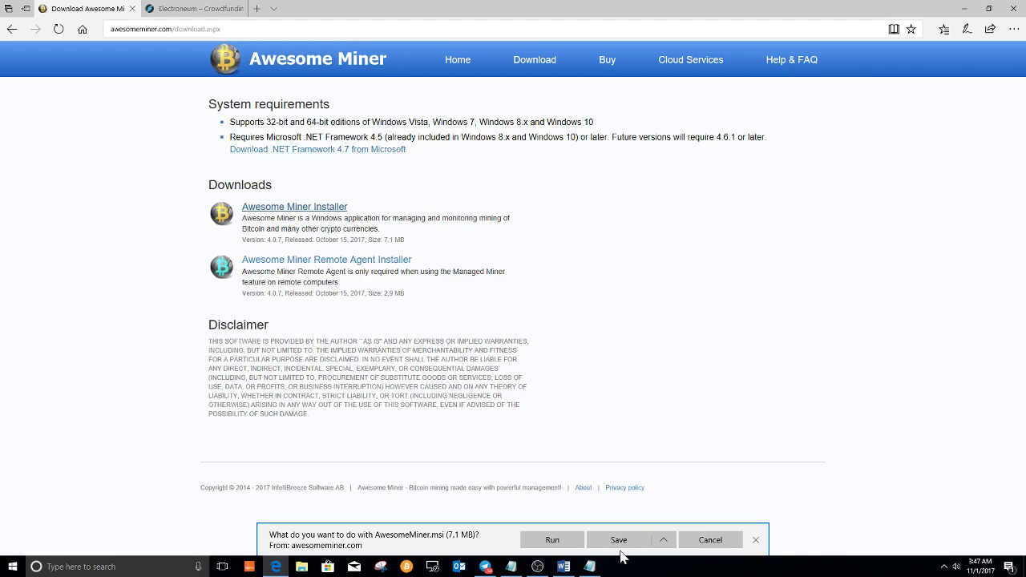
Install AwesomeMiner.msi into C:\Program Files (x86)\Awesome Miner\, accepting the license, then launch it.
left_click(551, 542)
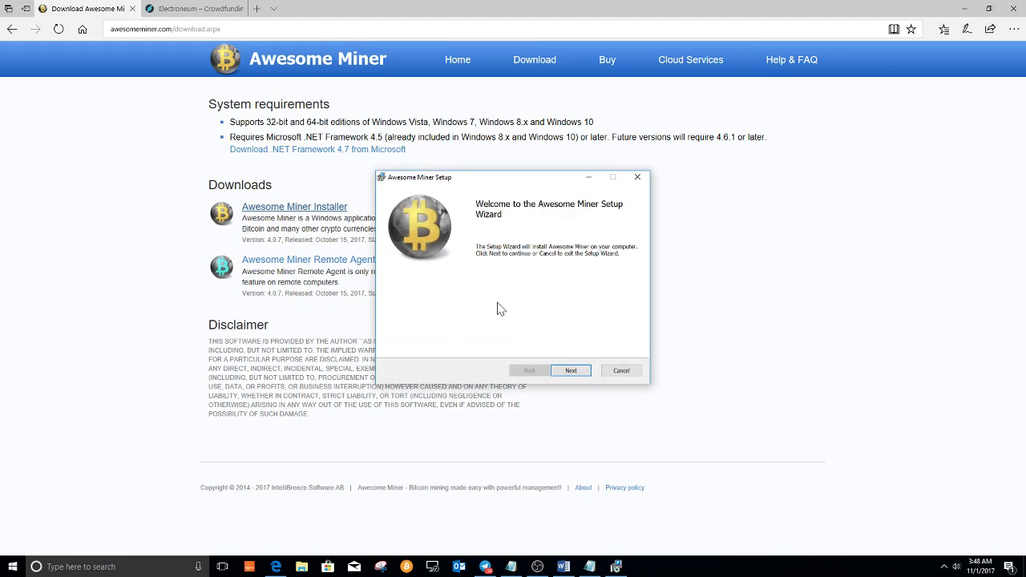
left_click(572, 371)
left_click(431, 344)
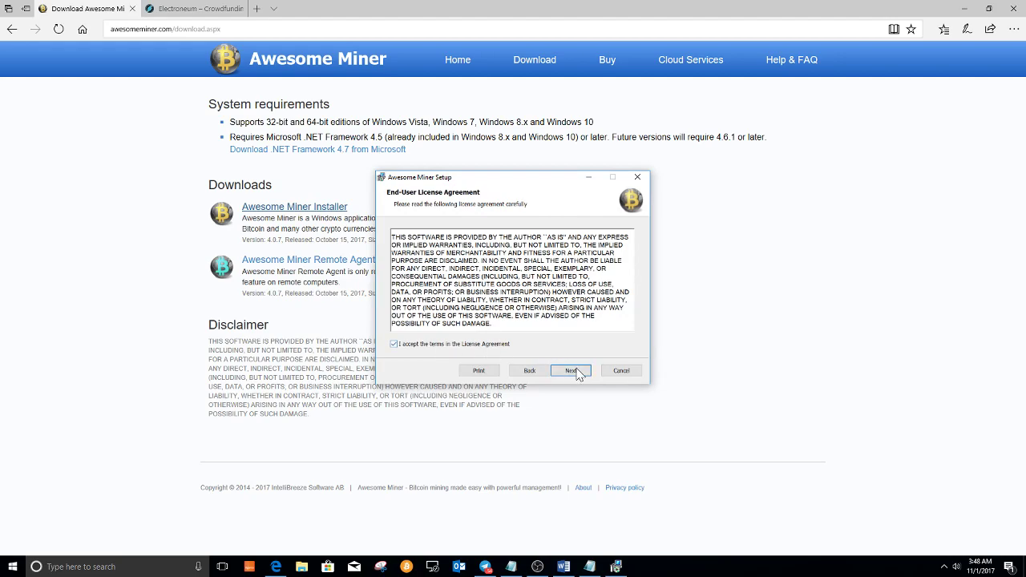
left_click(570, 371)
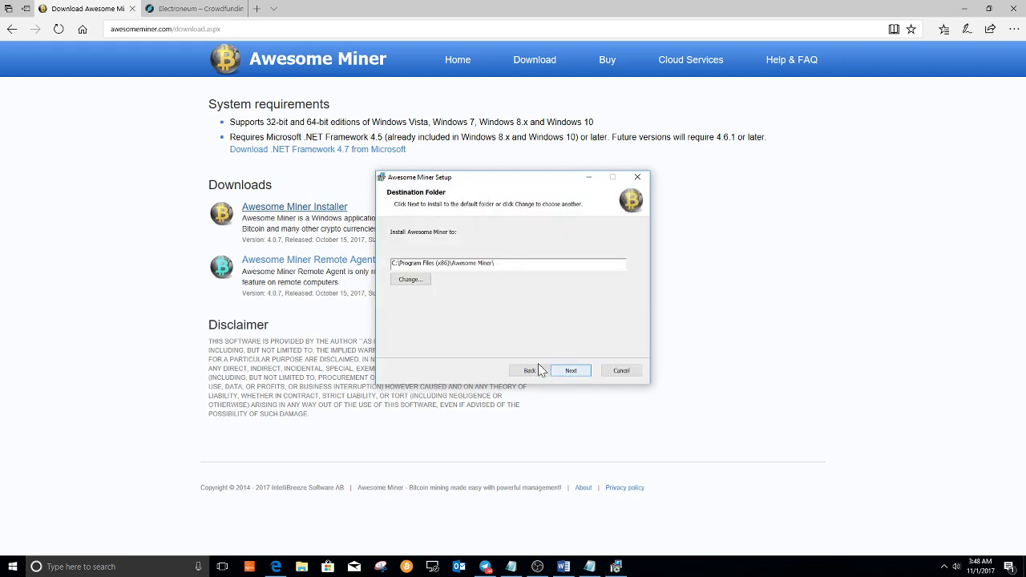
left_click(564, 371)
left_click(564, 371)
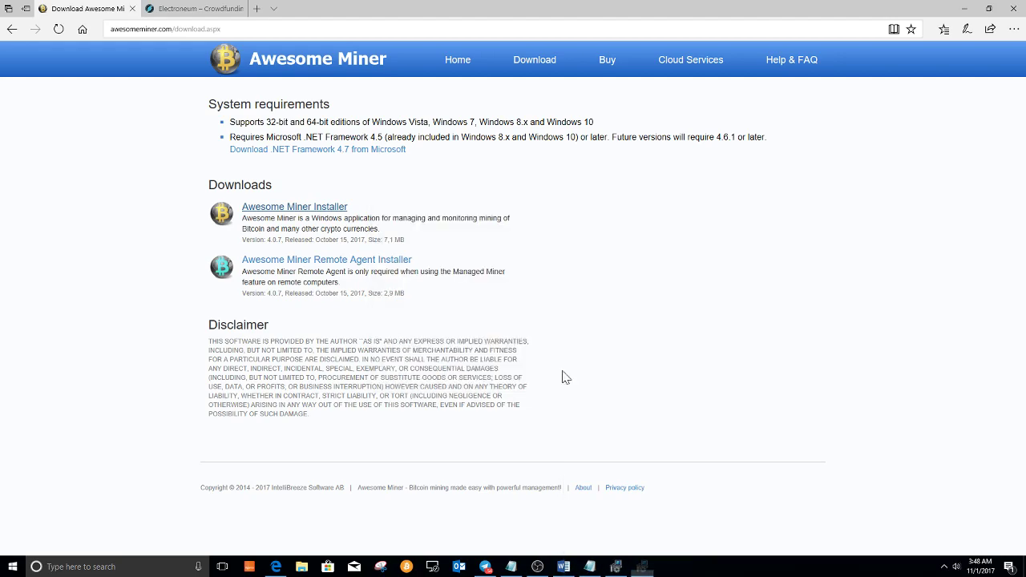
left_click(445, 347)
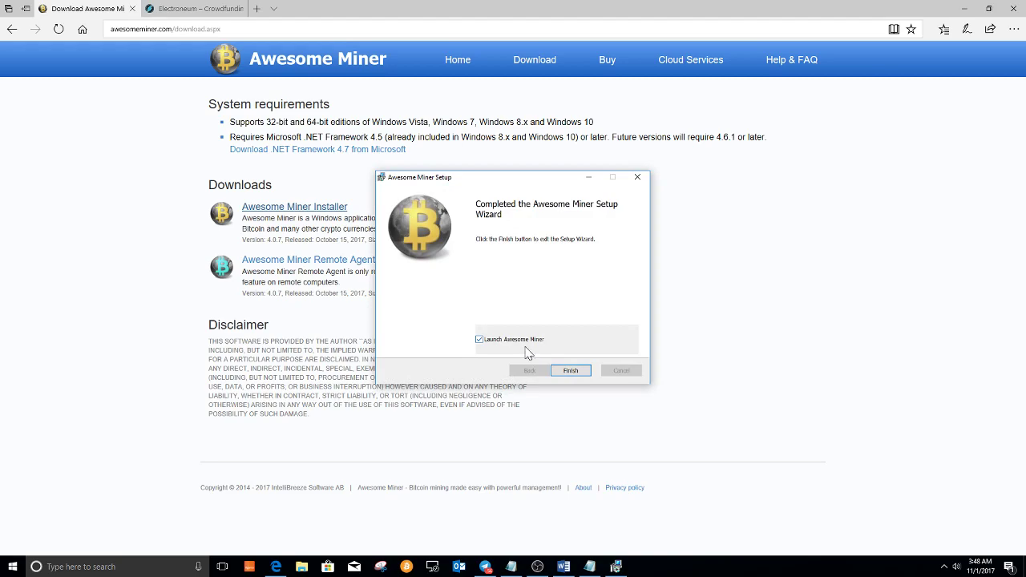
left_click(570, 370)
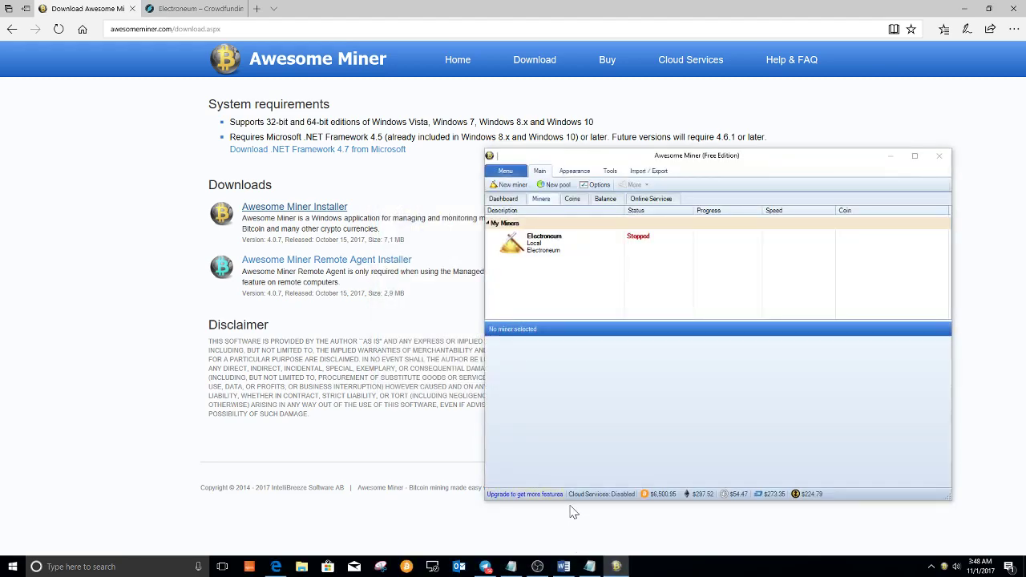
Check the existing Electroneum miner's actions, then bring up the Miner Wizard's Add new miner page.
left_click_drag(569, 158, 322, 134)
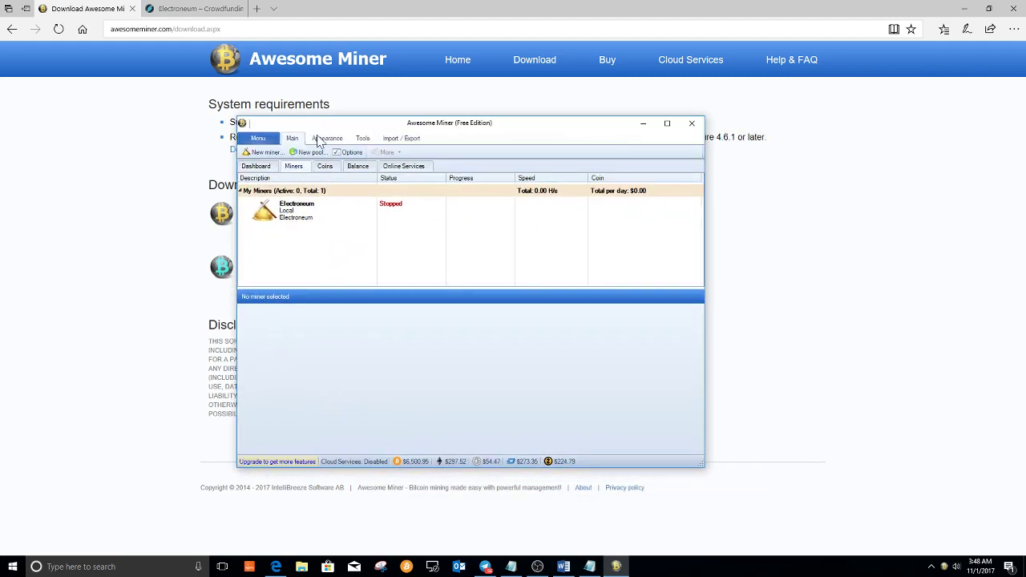
left_click(266, 211)
right_click(269, 214)
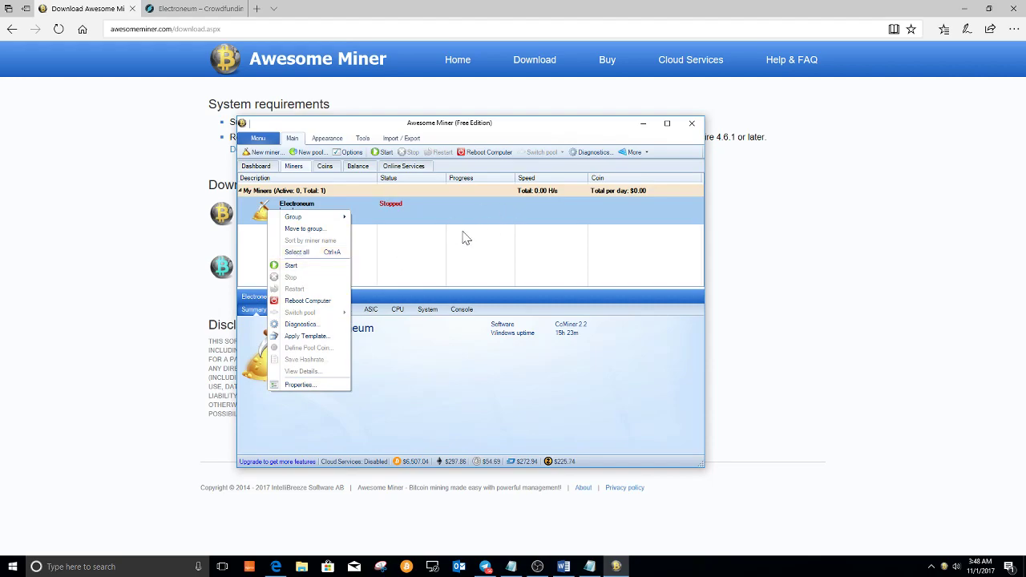
left_click(247, 234)
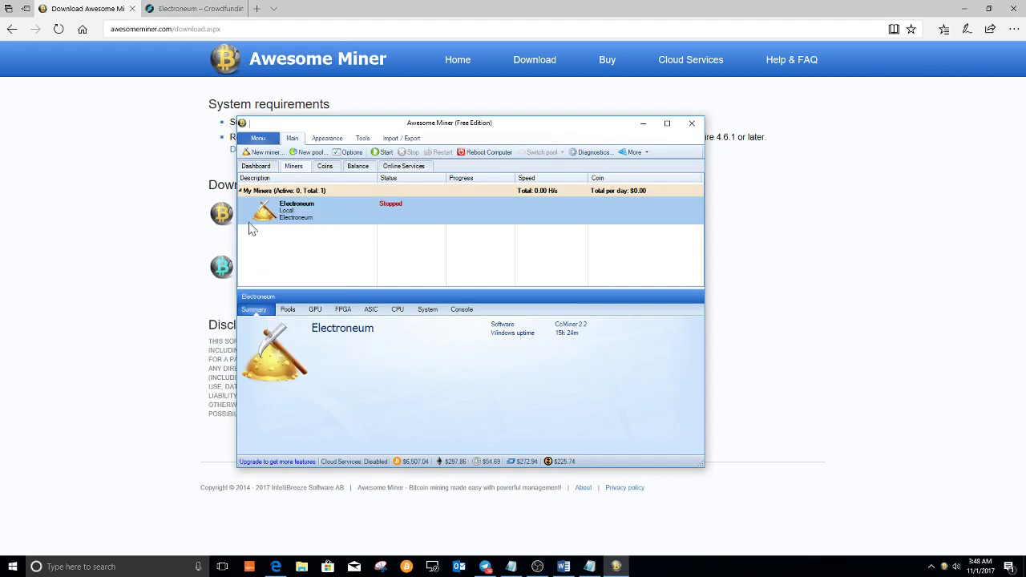
left_click(265, 153)
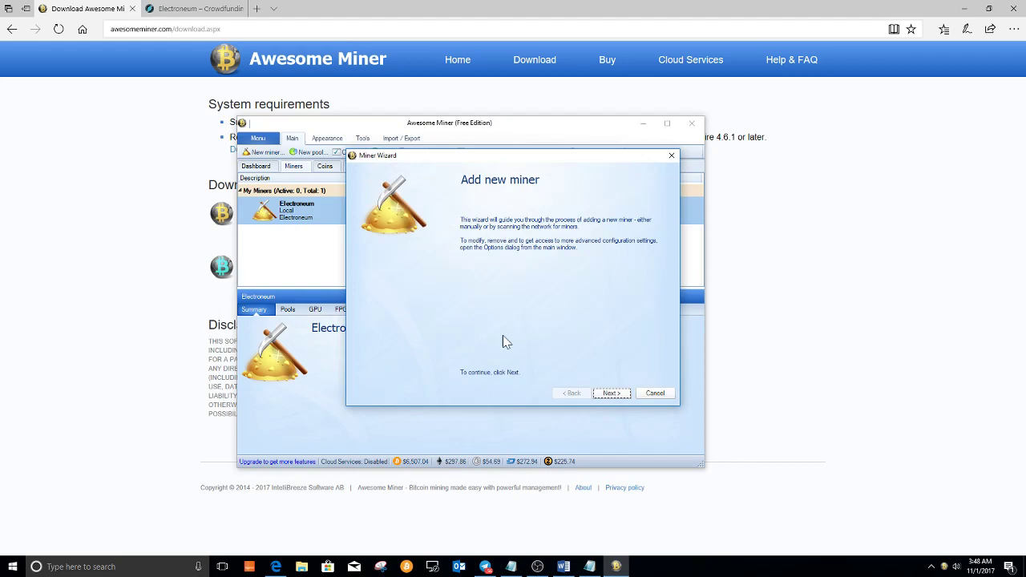
Choose Managed Miner and describe it as 'Electroneum Miner' to reach the Software and Pool page.
left_click(611, 394)
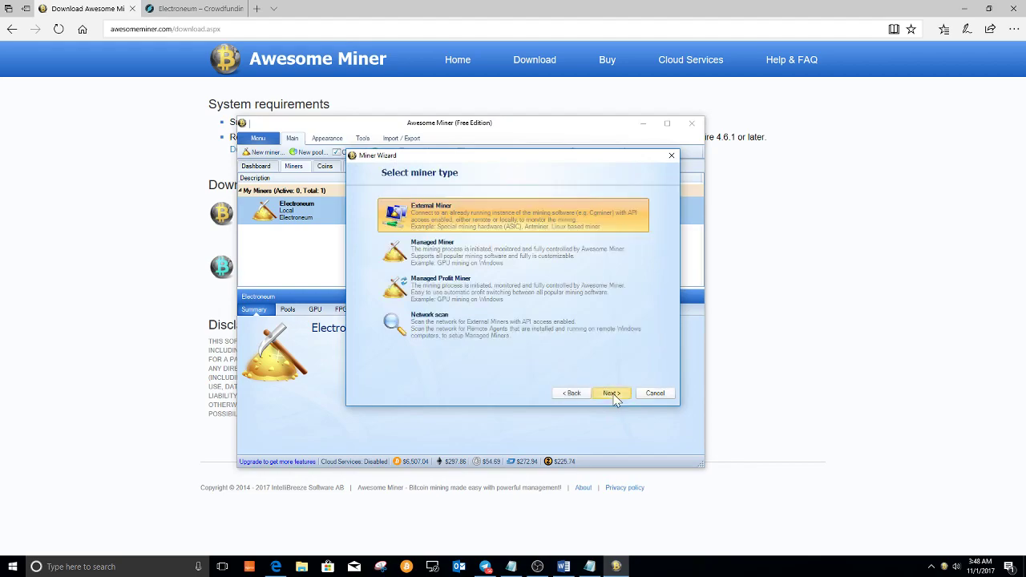
left_click(441, 259)
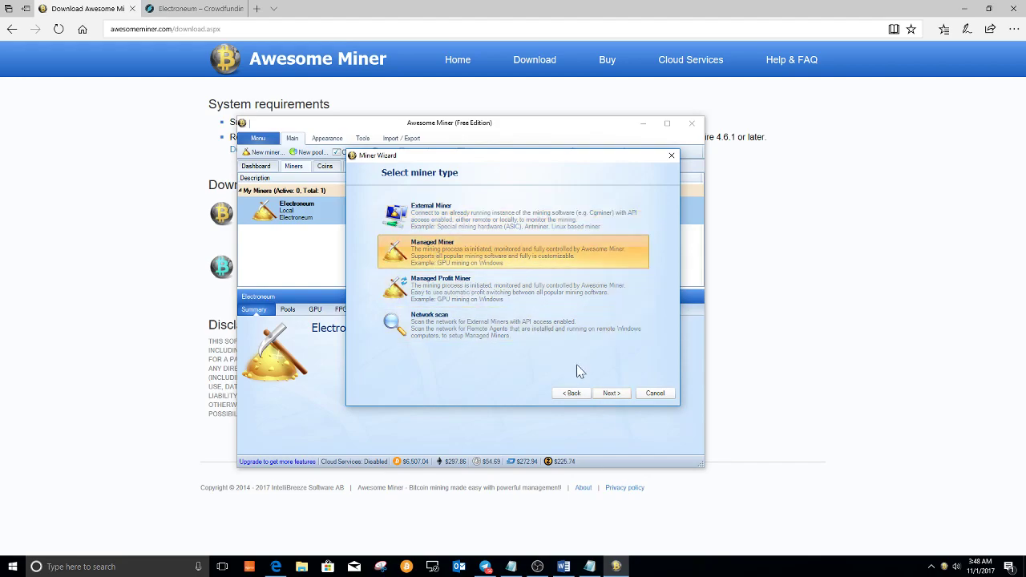
left_click(611, 392)
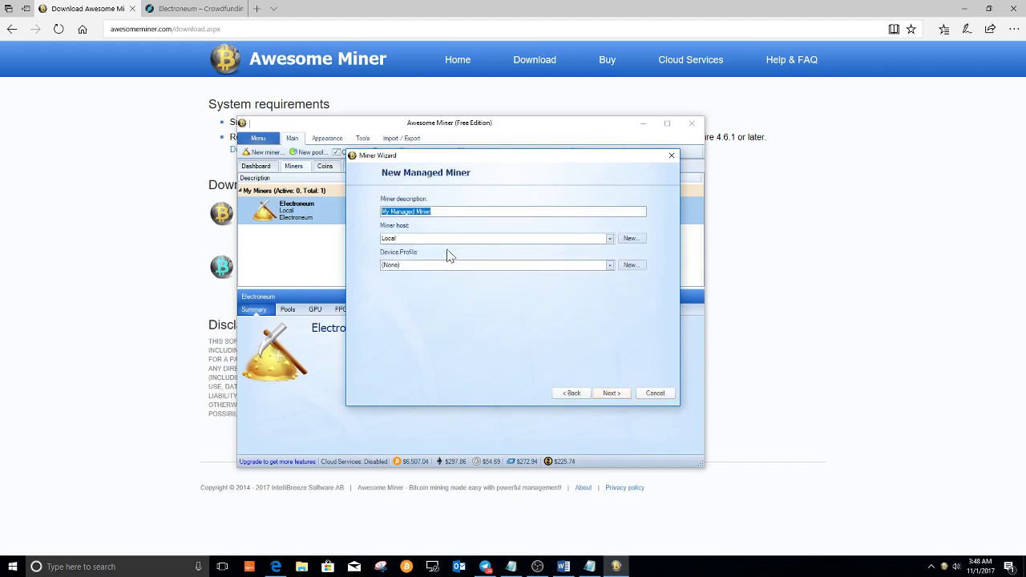
type("Ele")
left_click(607, 393)
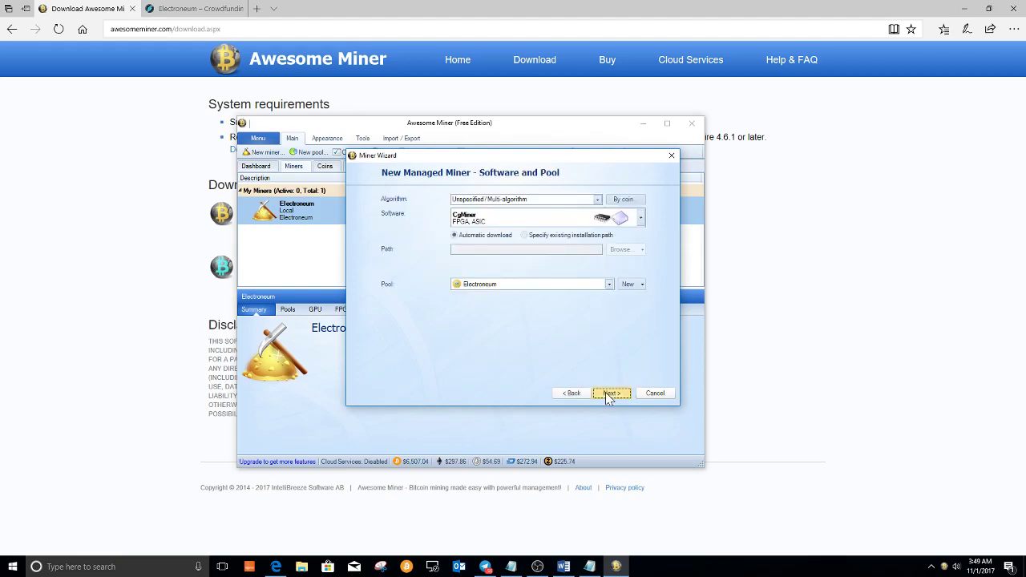
Set the algorithm to CryptoNight and the mining software to CcMiner (2.2) nVidia GPU.
left_click(551, 200)
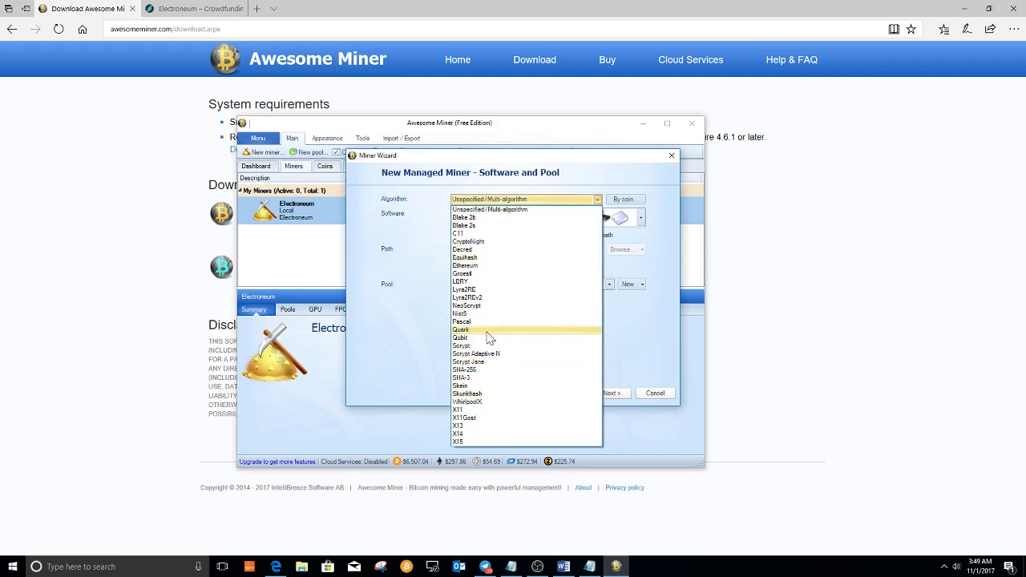
left_click(473, 242)
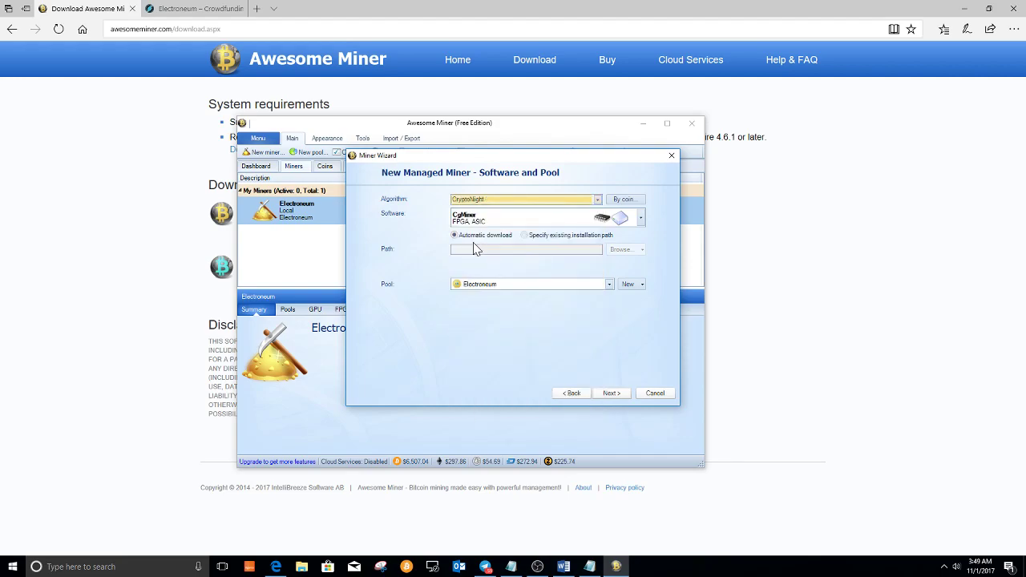
left_click(489, 222)
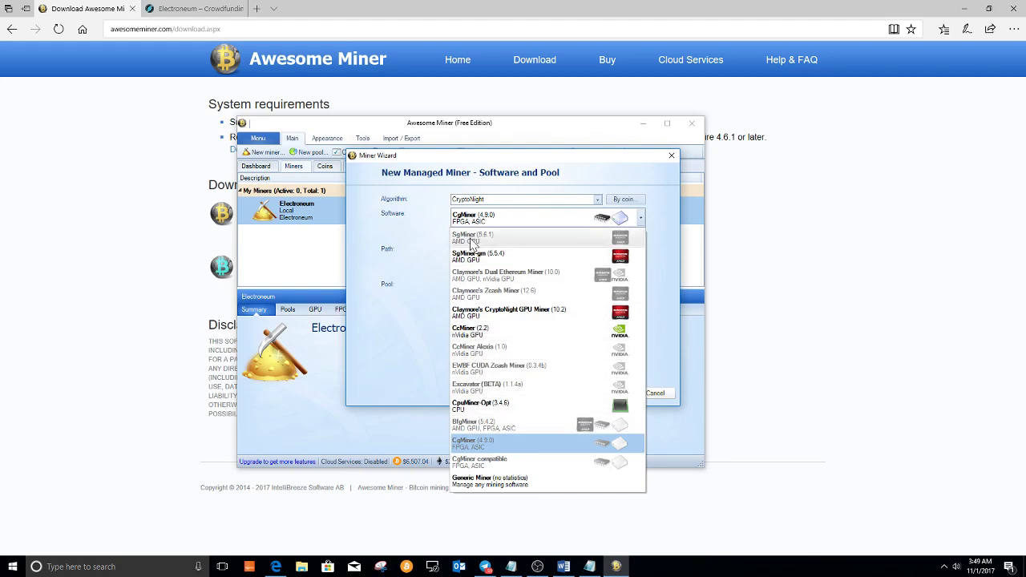
left_click(474, 336)
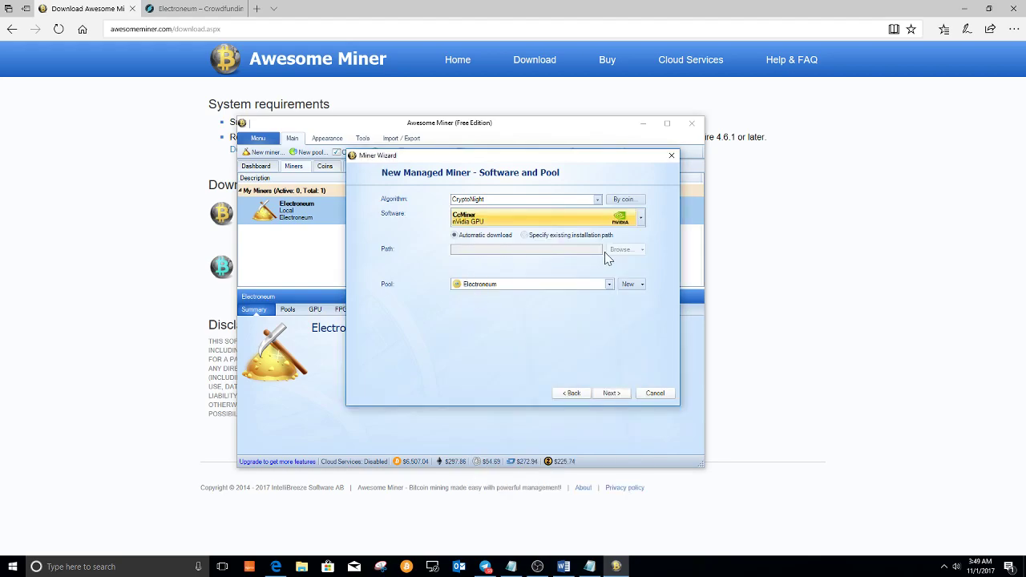
left_click(627, 289)
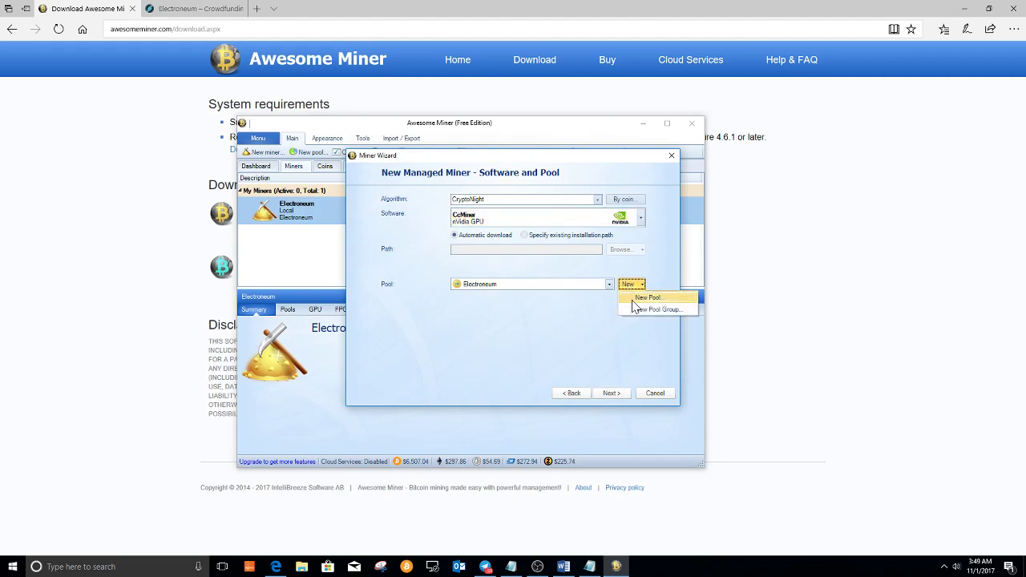
Start a new pool named 'Electroneum GPU' and bring up the Notepad notes with Electroneum pool addresses.
left_click(638, 300)
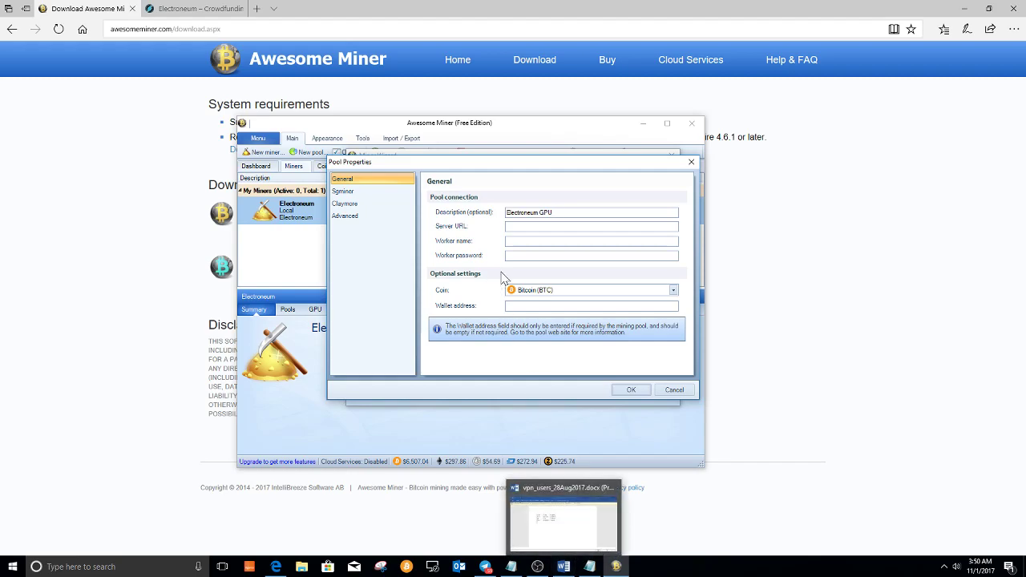
left_click(589, 567)
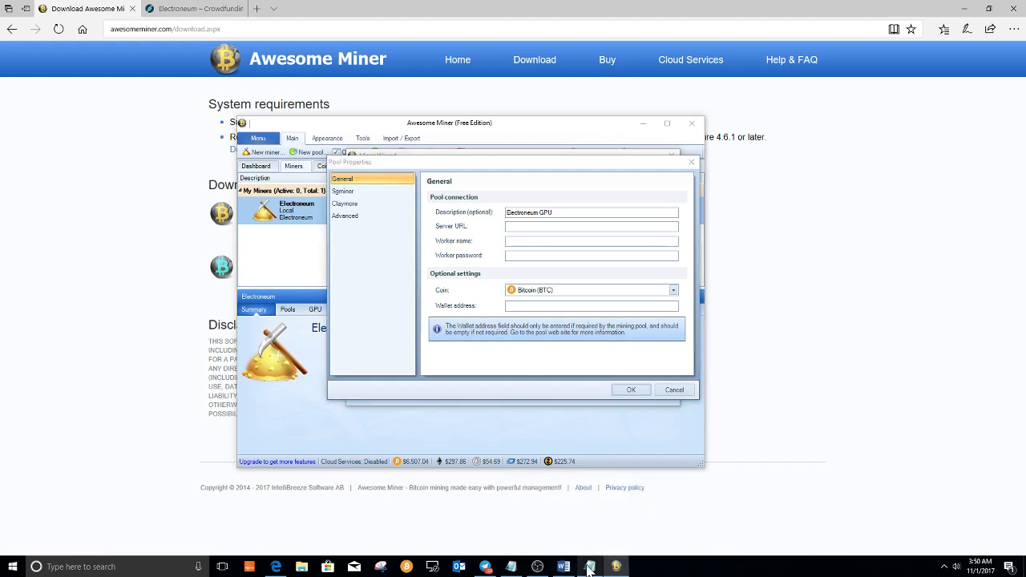
left_click(613, 32)
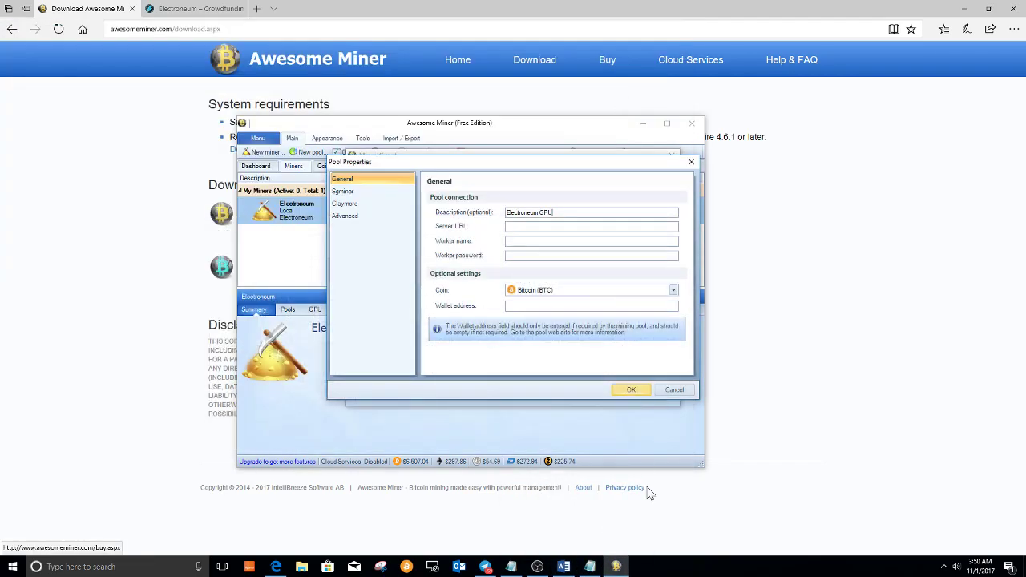
left_click(589, 567)
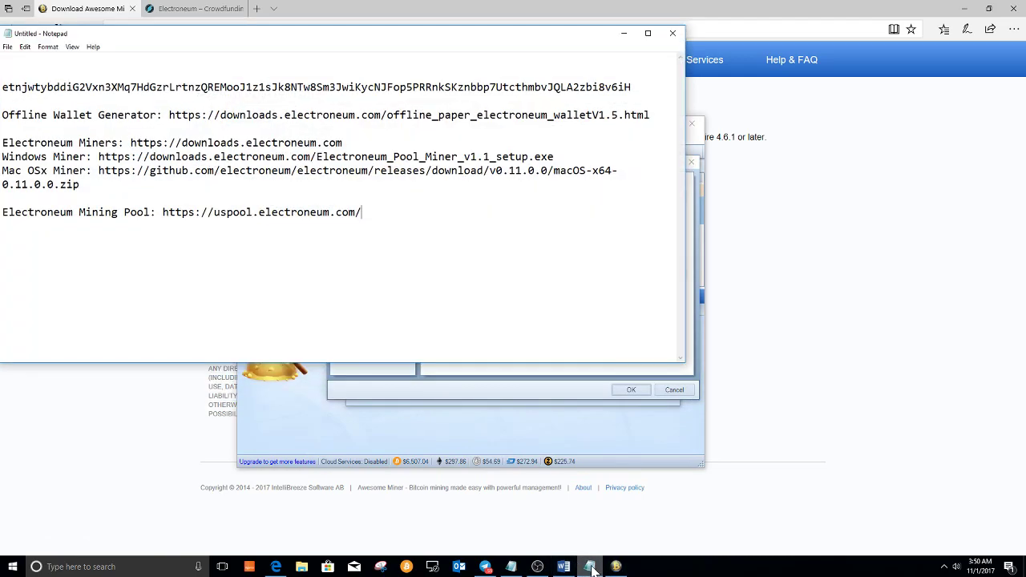
Paste stratum+tcp://uspool.electroneum.com:3333 from Notepad into the pool's Server URL.
left_click(510, 567)
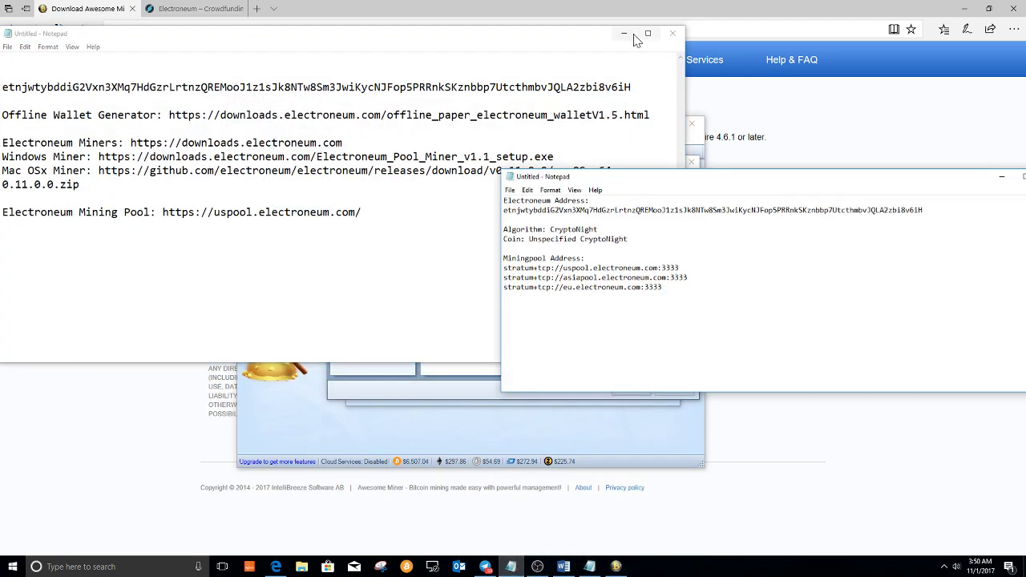
left_click(624, 33)
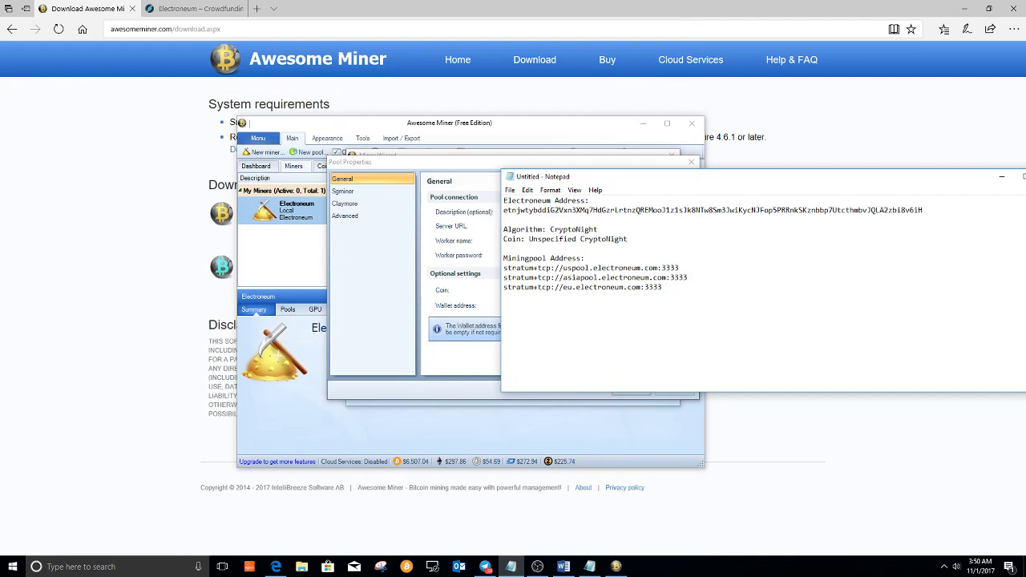
double_click(714, 210)
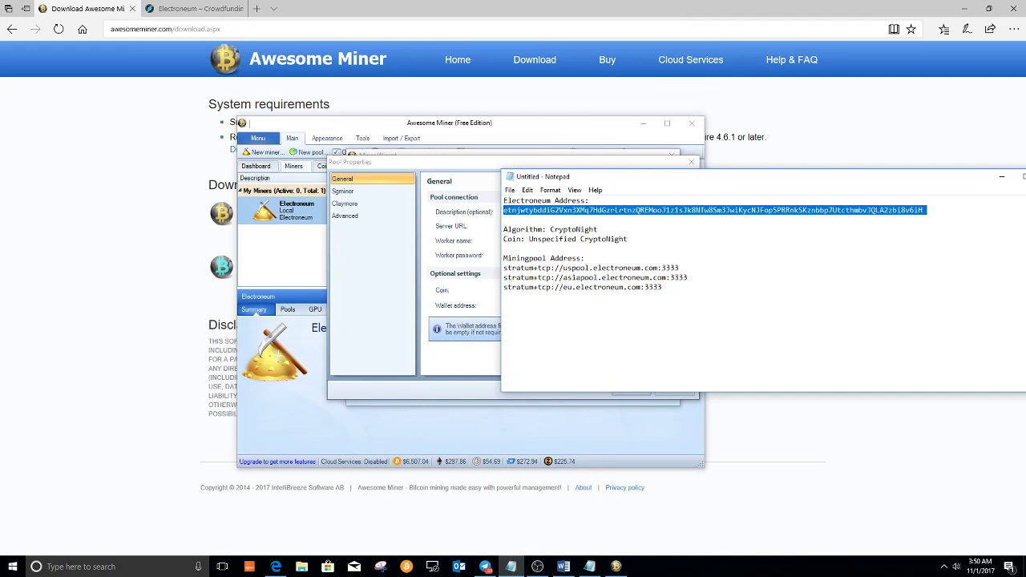
left_click_drag(732, 178, 651, 346)
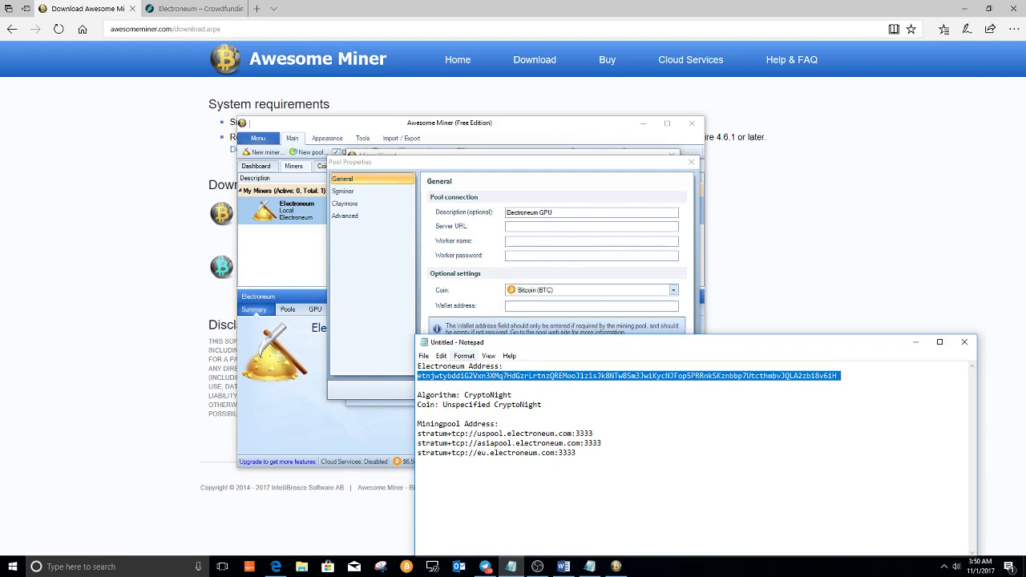
left_click_drag(593, 433, 417, 433)
key("ctrl+c")
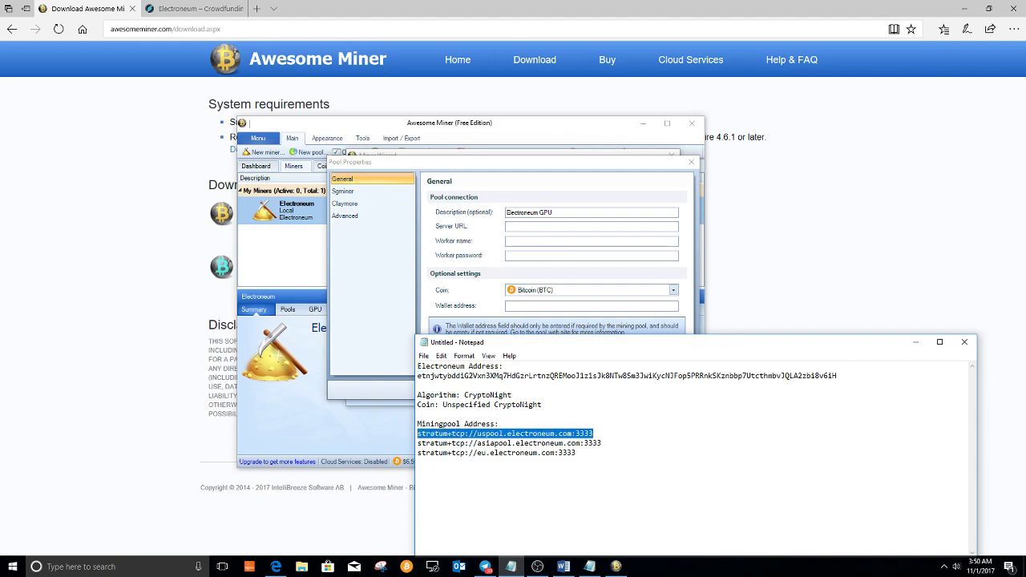
left_click(517, 228)
key("ctrl+v")
left_click(758, 375)
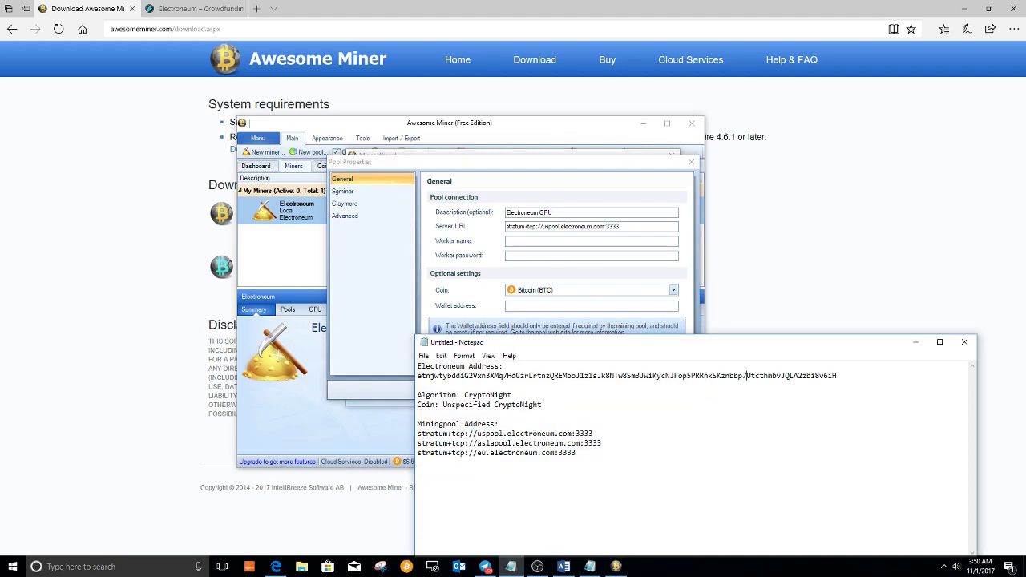
double_click(758, 375)
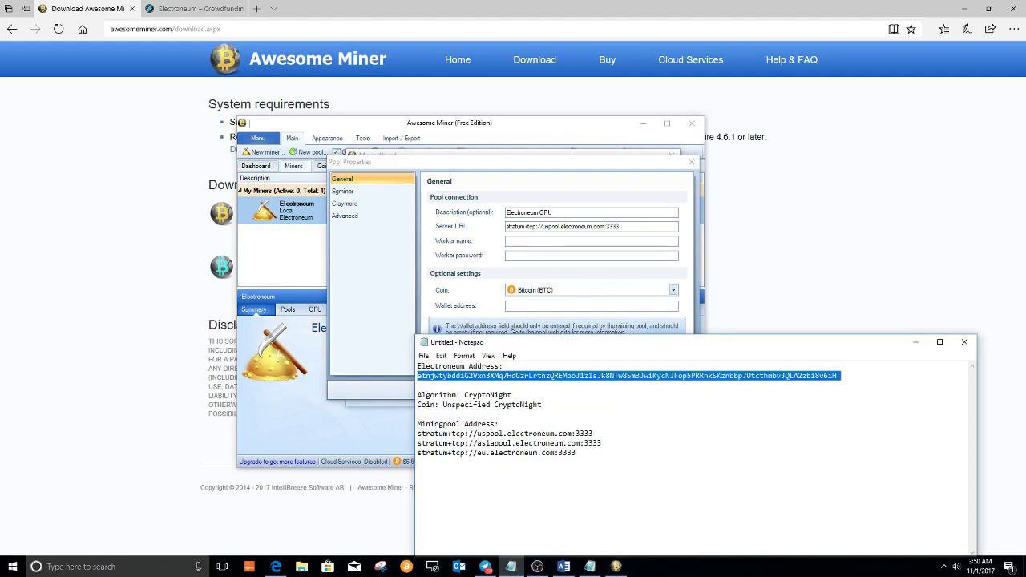
left_click(521, 241)
key("ctrl+v")
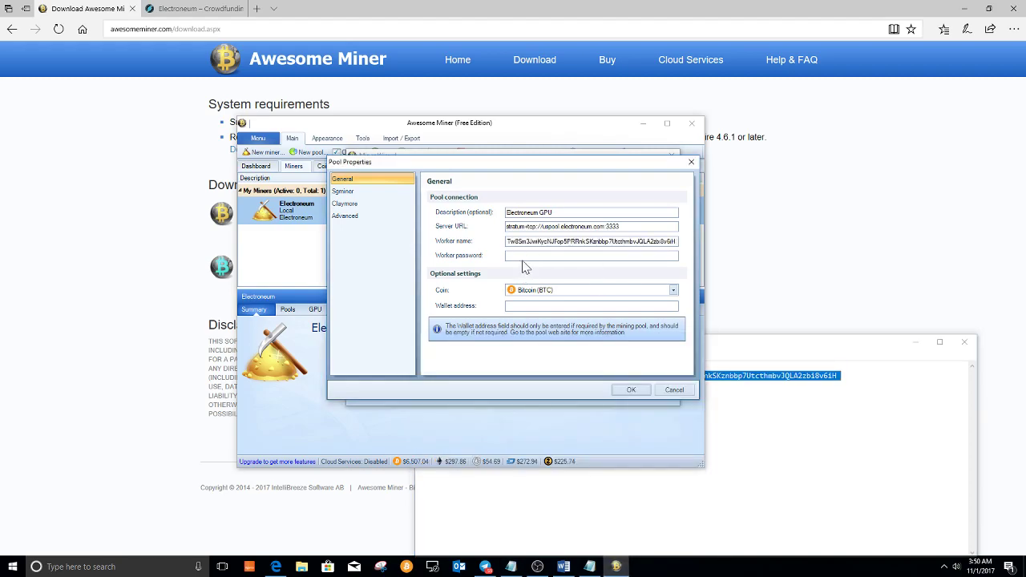
key("Tab")
type("0")
left_click(543, 292)
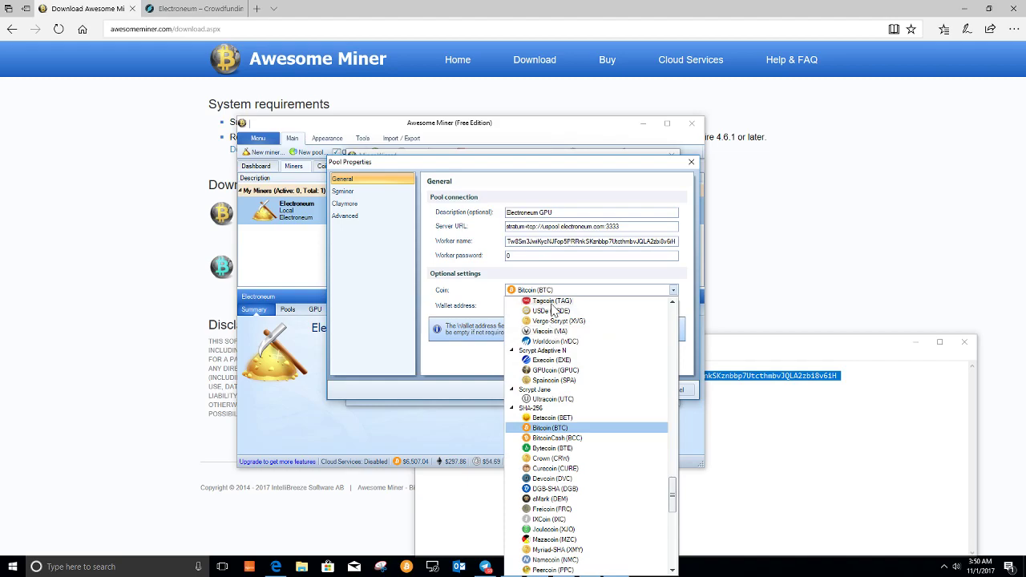
left_click(531, 255)
type("p")
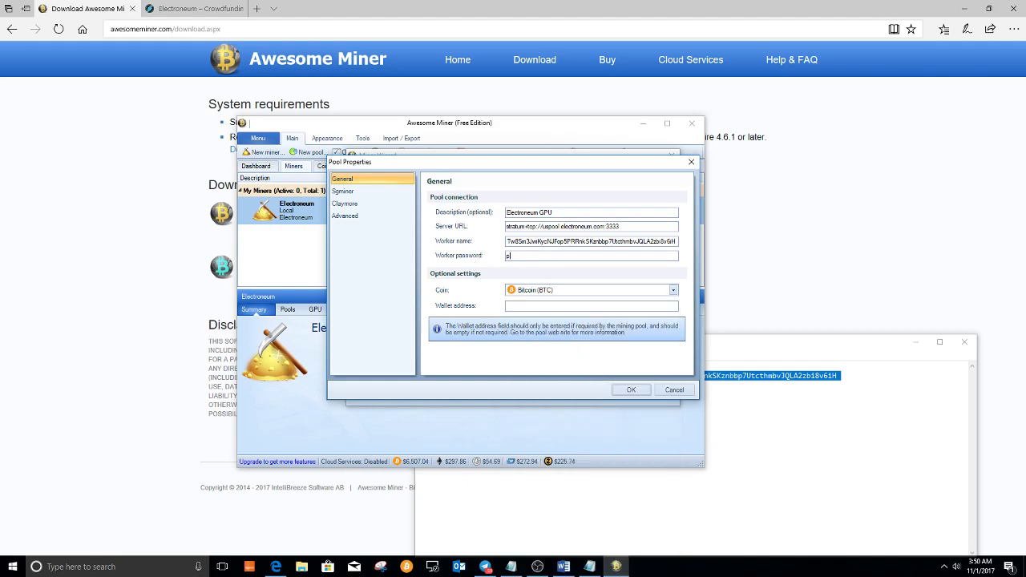
left_click(527, 293)
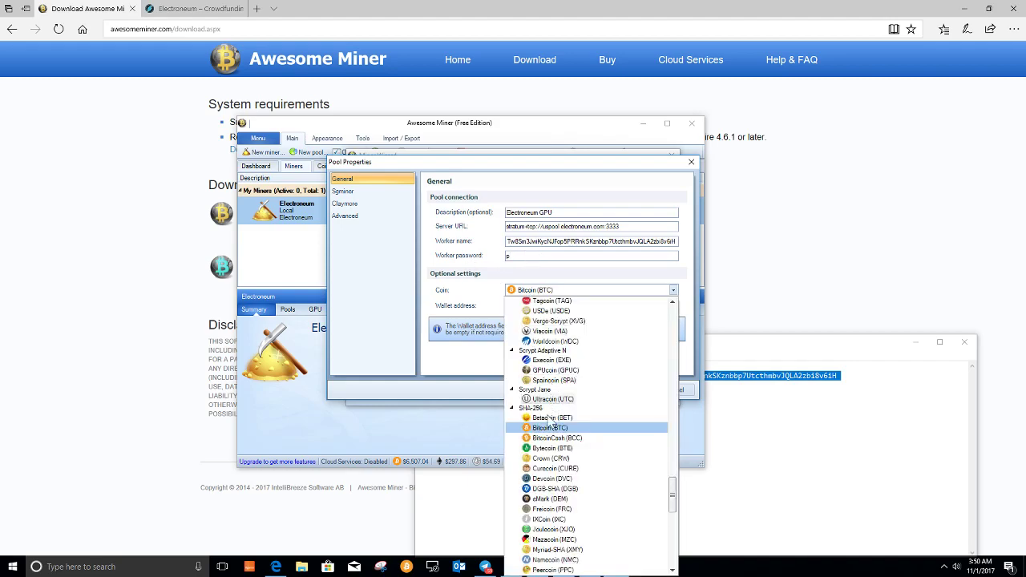
scroll(552, 405, "up", 8)
scroll(552, 415, "up", 10)
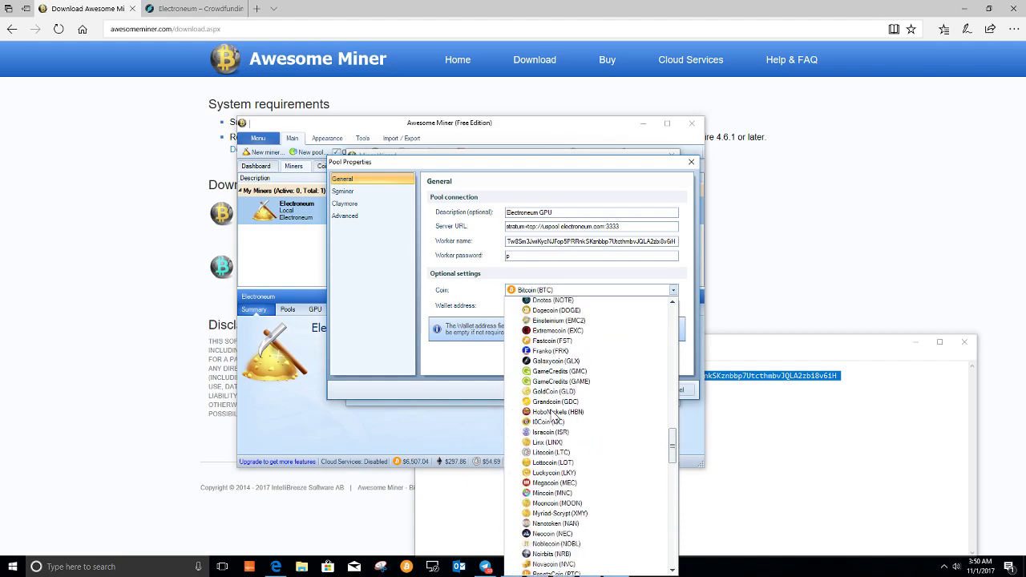
scroll(552, 412, "up", 3)
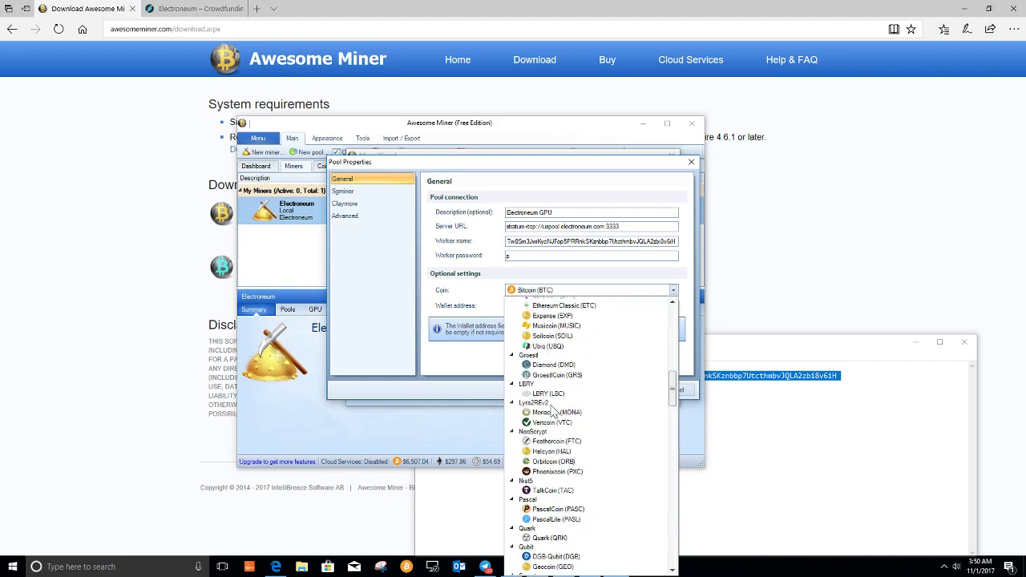
scroll(552, 411, "up", 4)
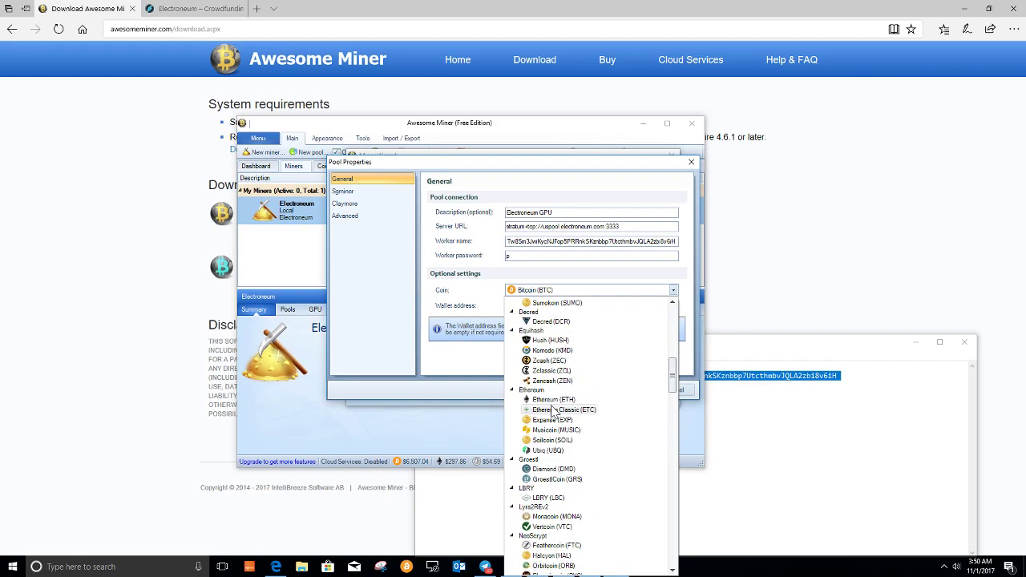
scroll(552, 411, "up", 1)
scroll(552, 411, "up", 8)
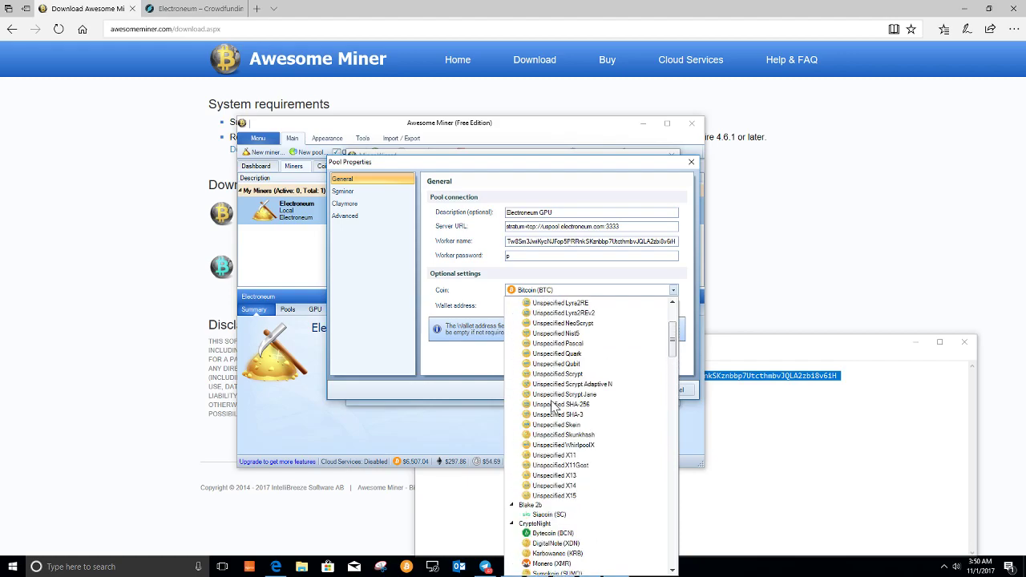
scroll(553, 458, "up", 3)
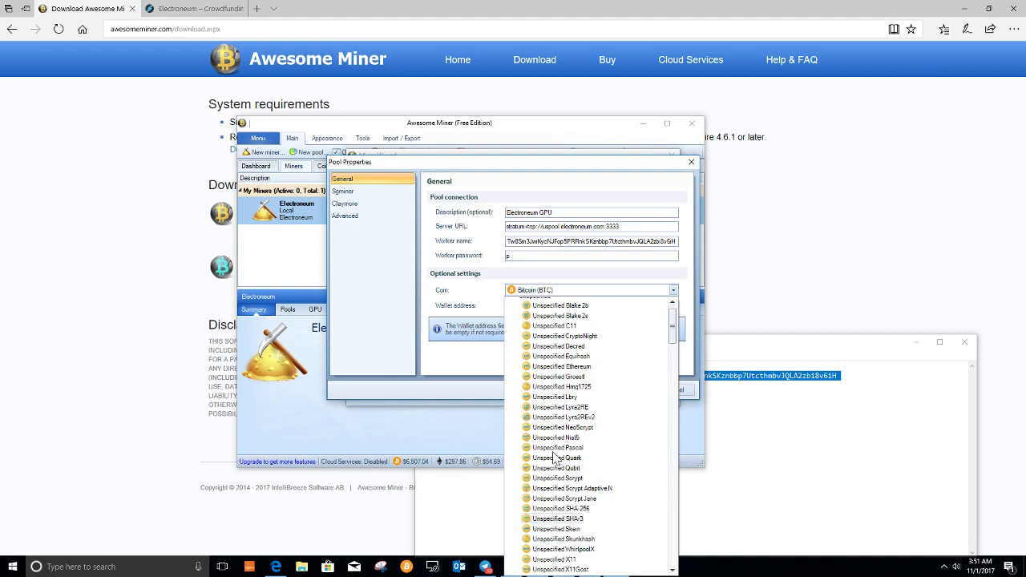
left_click(566, 336)
left_click(623, 388)
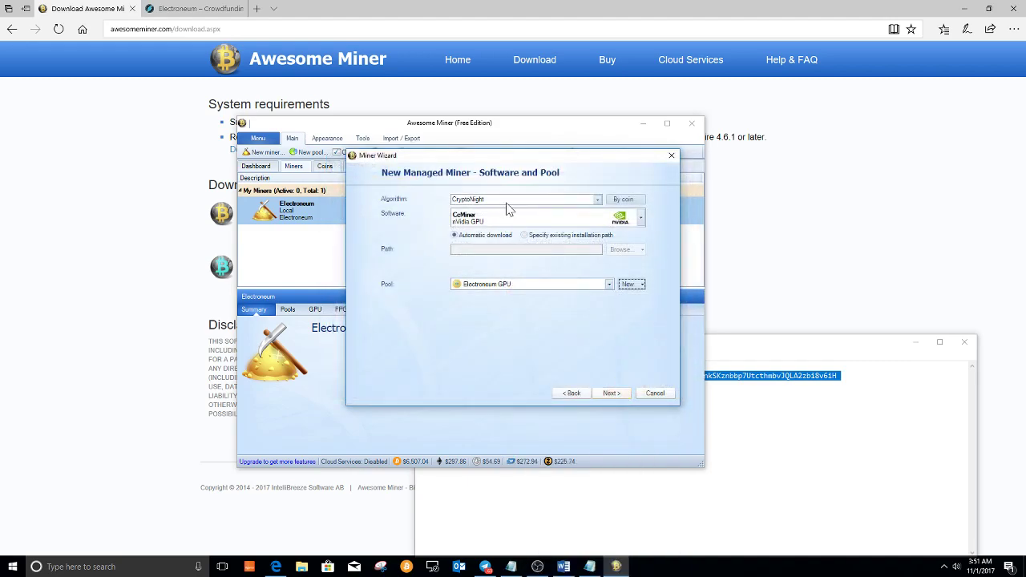
Complete the wizard so the stopped Electroneum Miner joins the Miners list on Electroneum GPU.
left_click(617, 398)
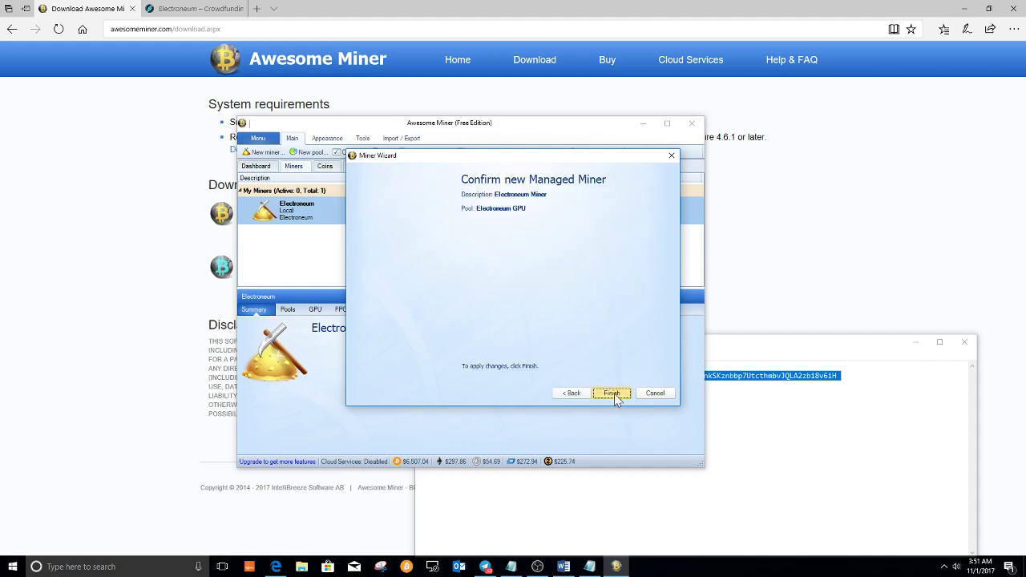
left_click(613, 394)
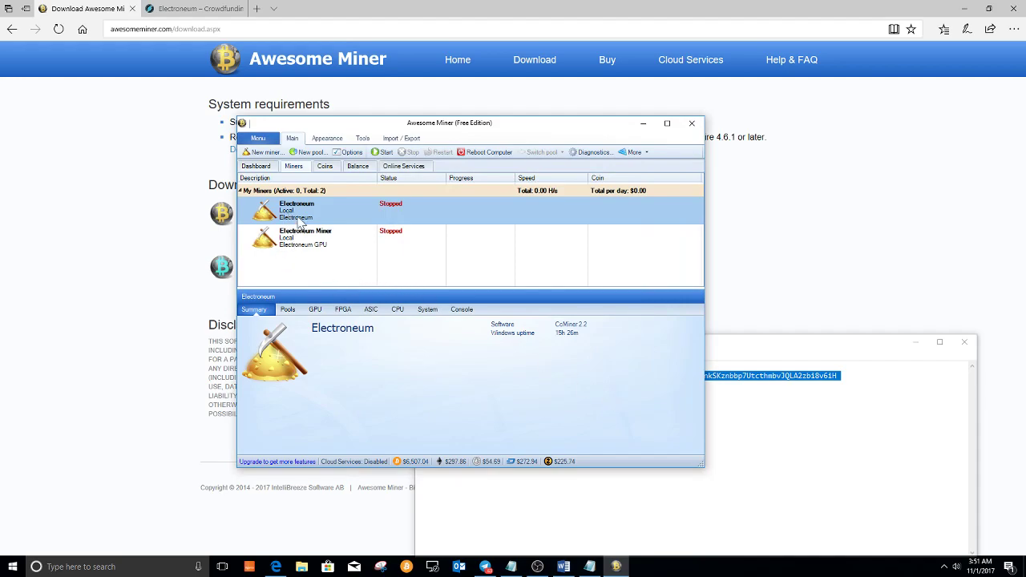
Start the Electroneum Miner so ccminer connects to uspool.electroneum.com:3333 with CryptoNight.
left_click(300, 246)
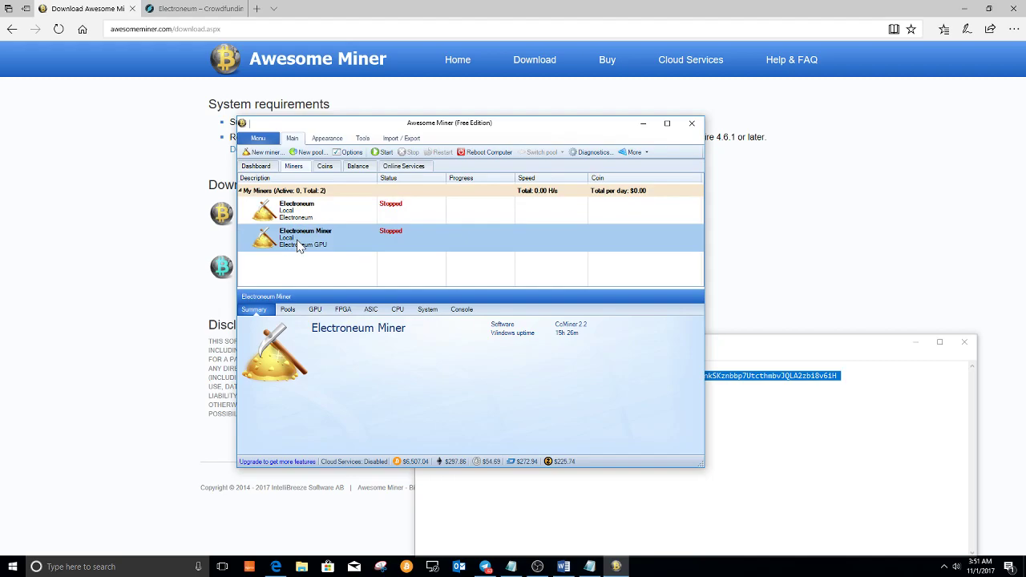
left_click(381, 152)
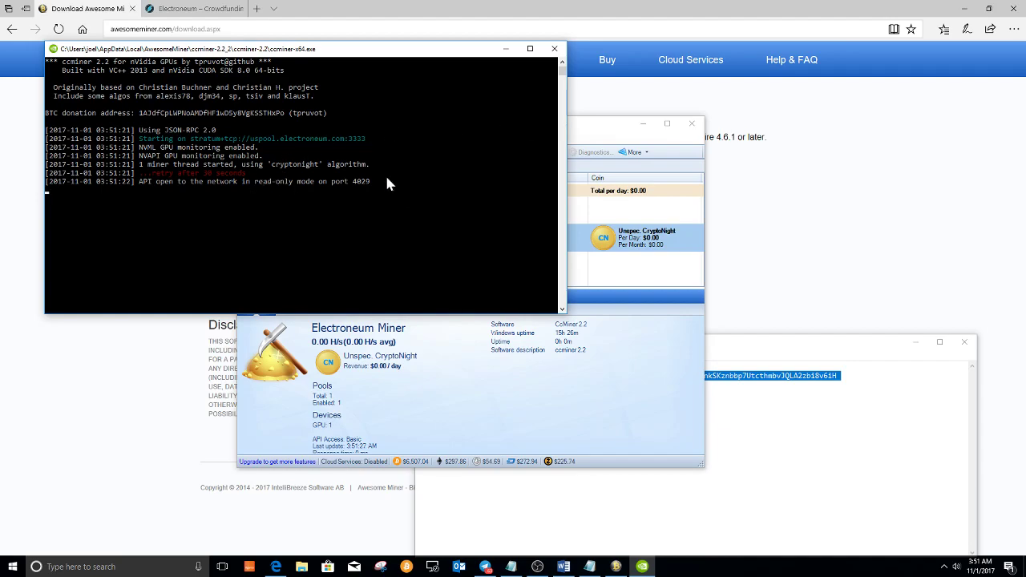
Place Awesome Miner beside the ccminer console and watch it reach 260 H/s with 3 accepted shares.
left_click(590, 128)
left_click_drag(567, 127, 754, 133)
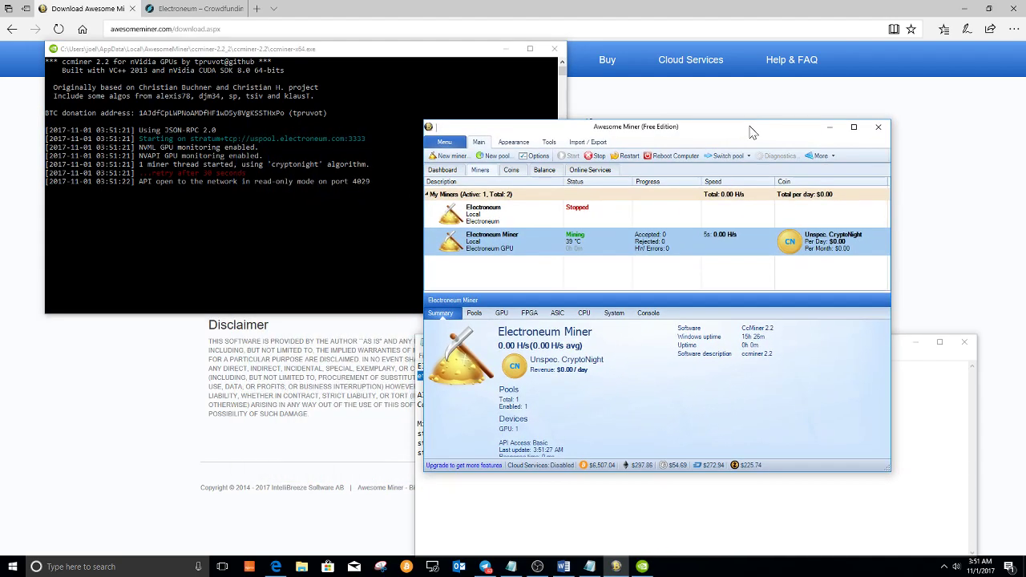
left_click(371, 79)
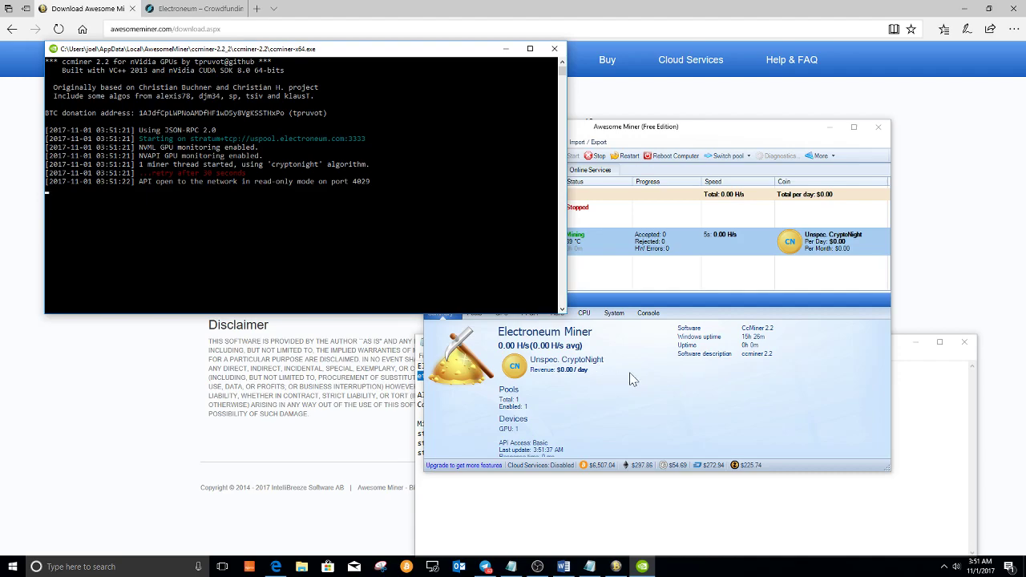
left_click(653, 392)
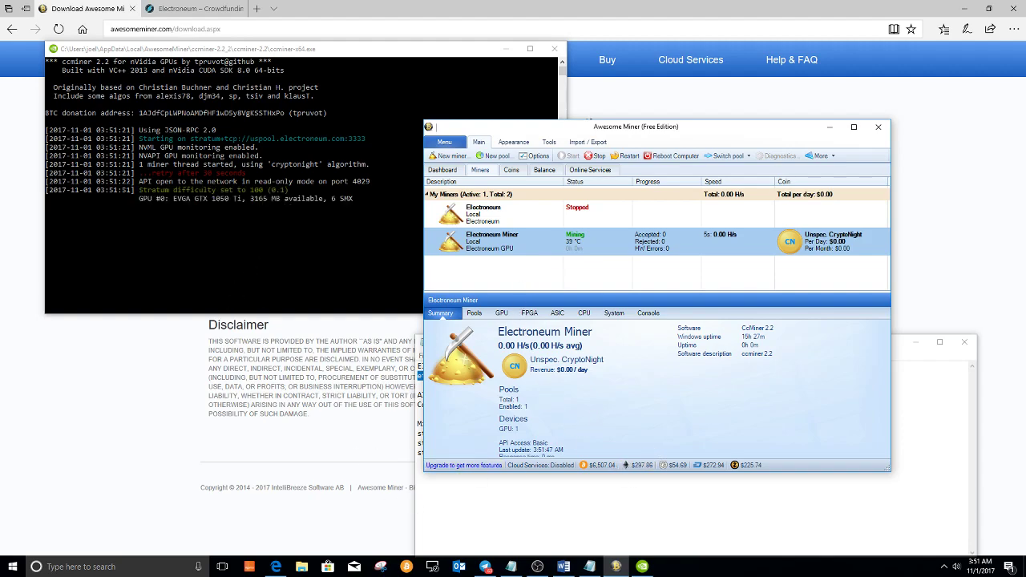
left_click(195, 244)
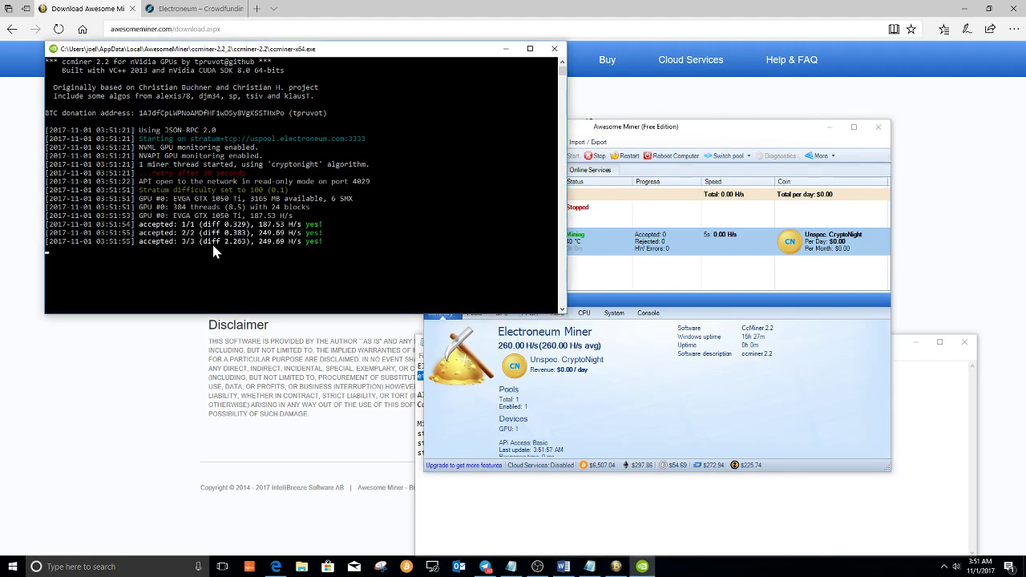
left_click(633, 383)
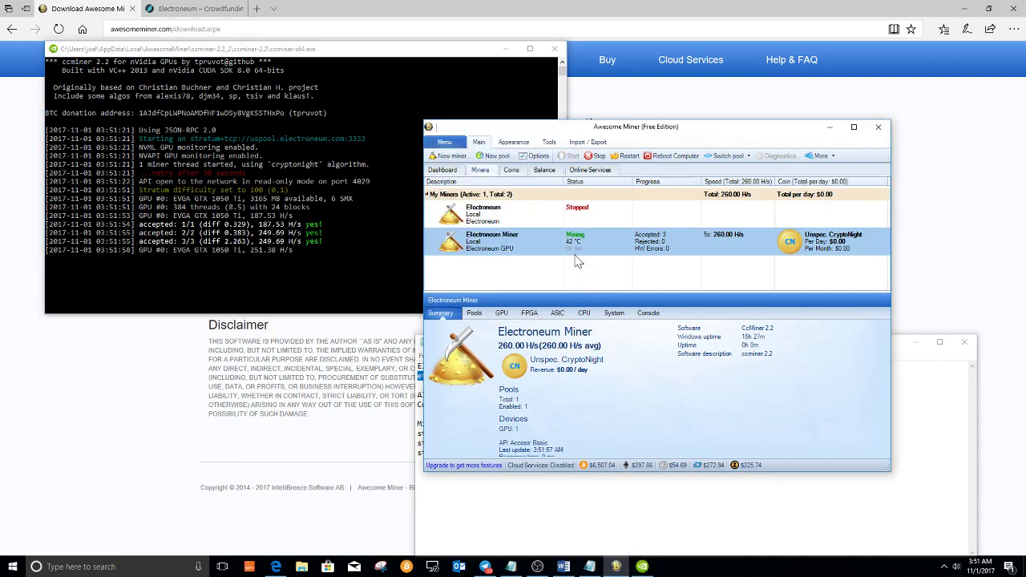